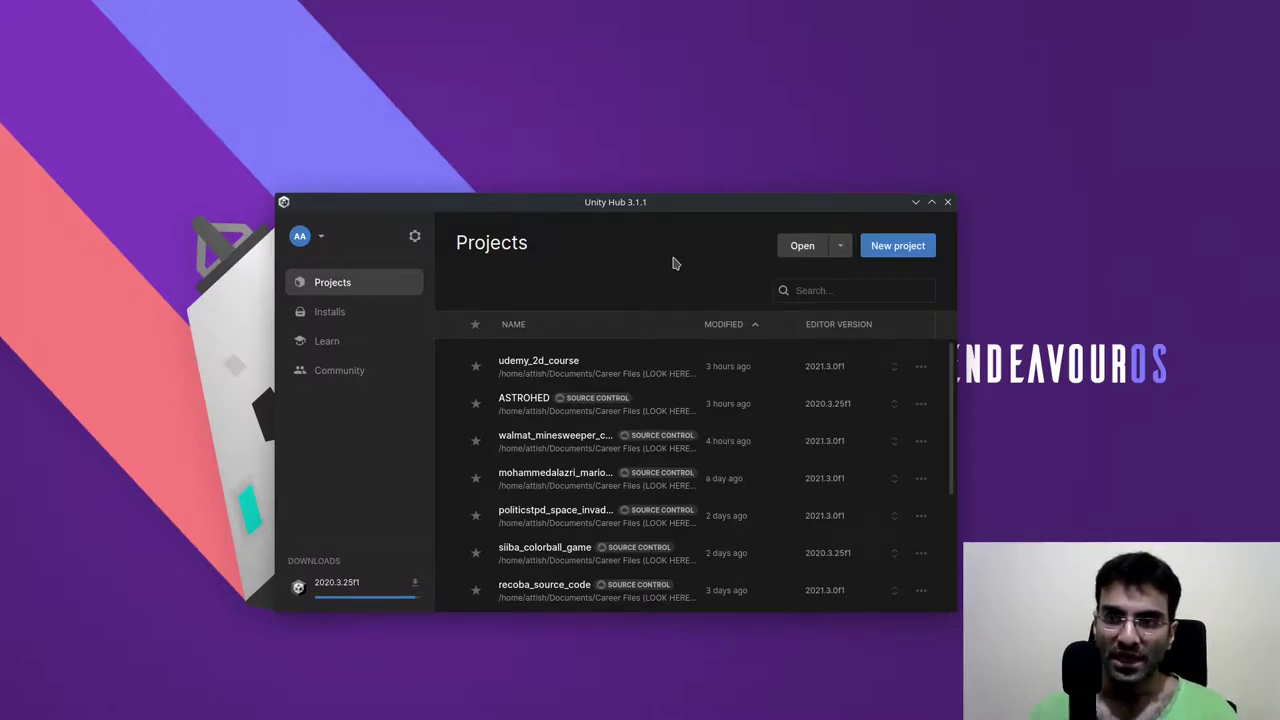
Step: Start a new project from the 2D template, saved in the Unity Projects folder
left_click(897, 246)
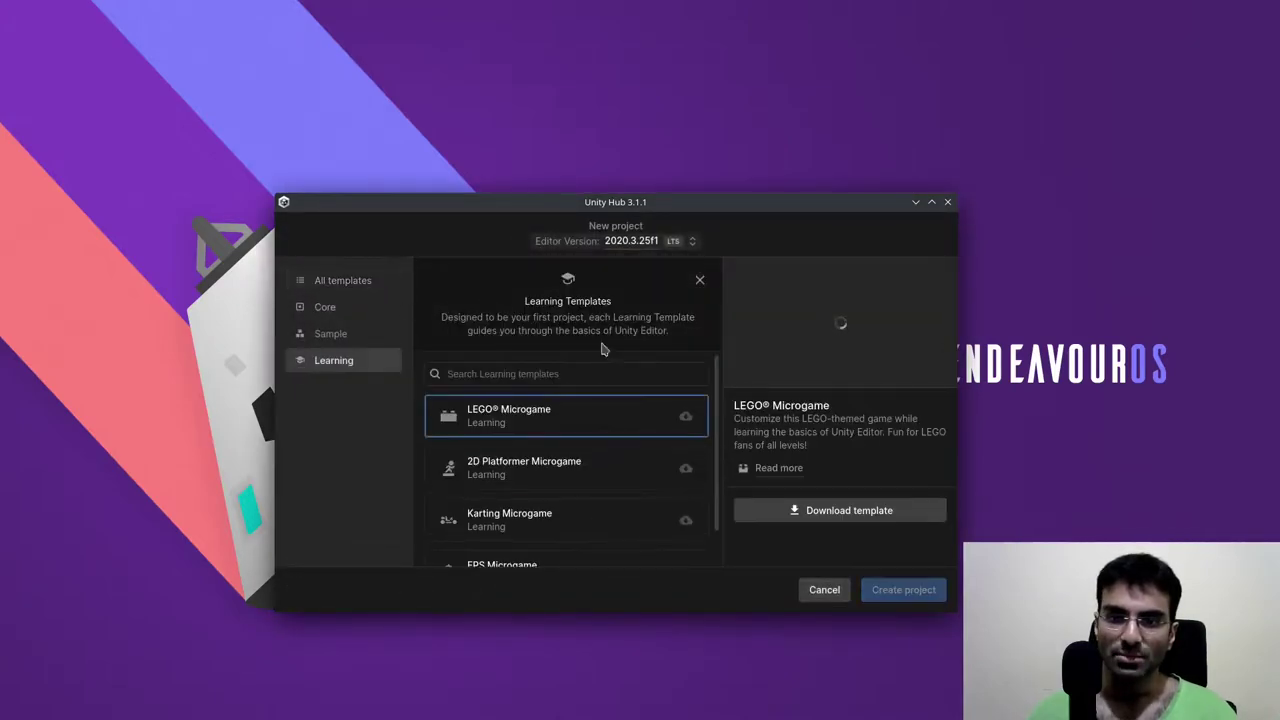
left_click(357, 284)
left_click(580, 325)
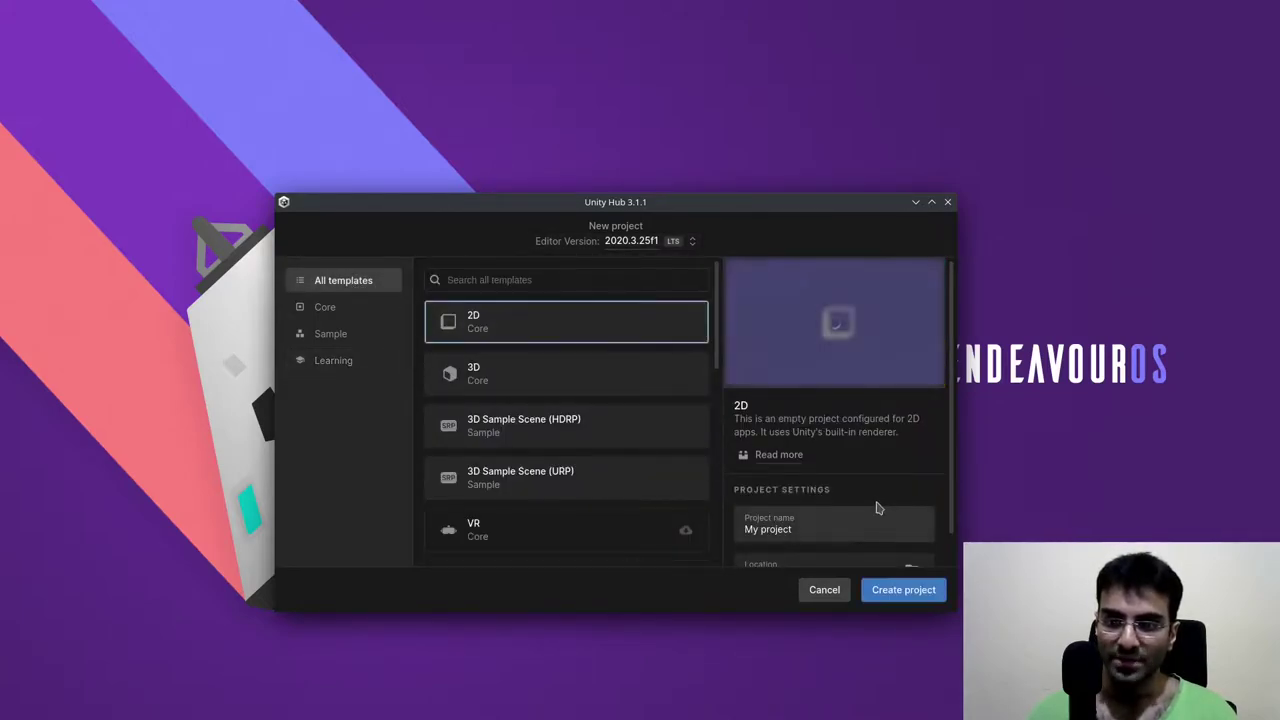
scroll(876, 505, "down", 1)
left_click(912, 540)
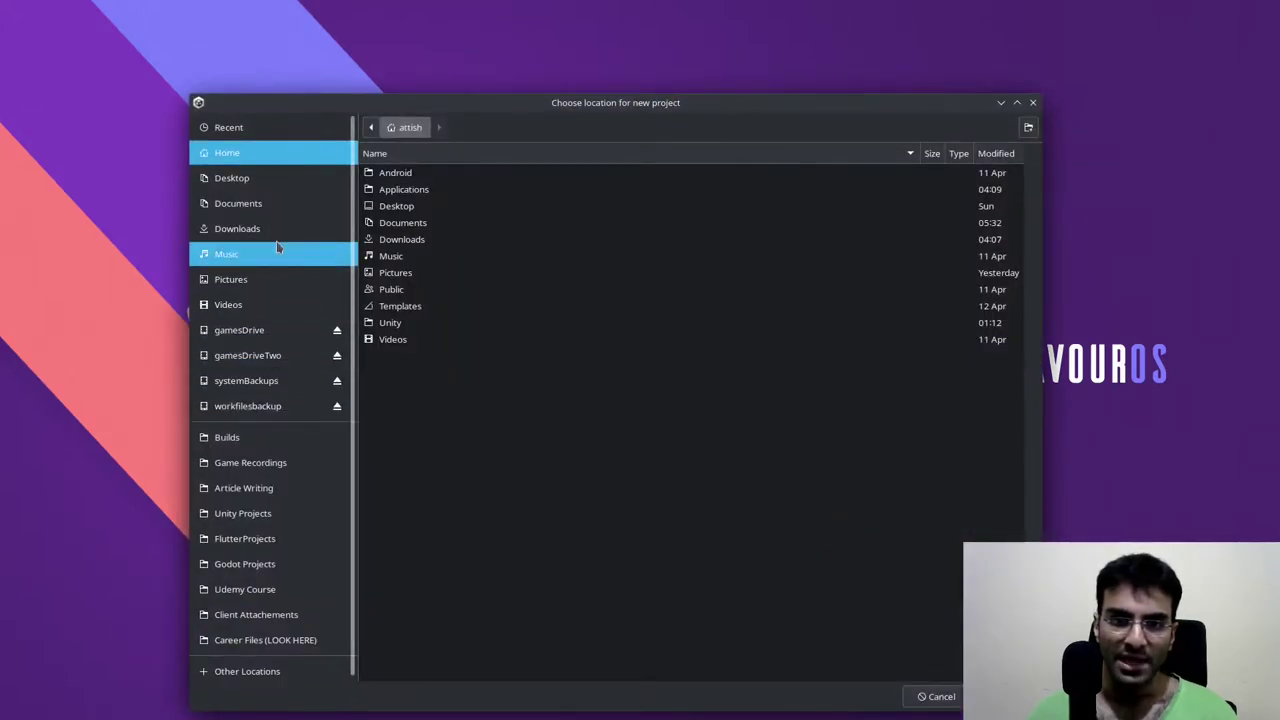
left_click(276, 515)
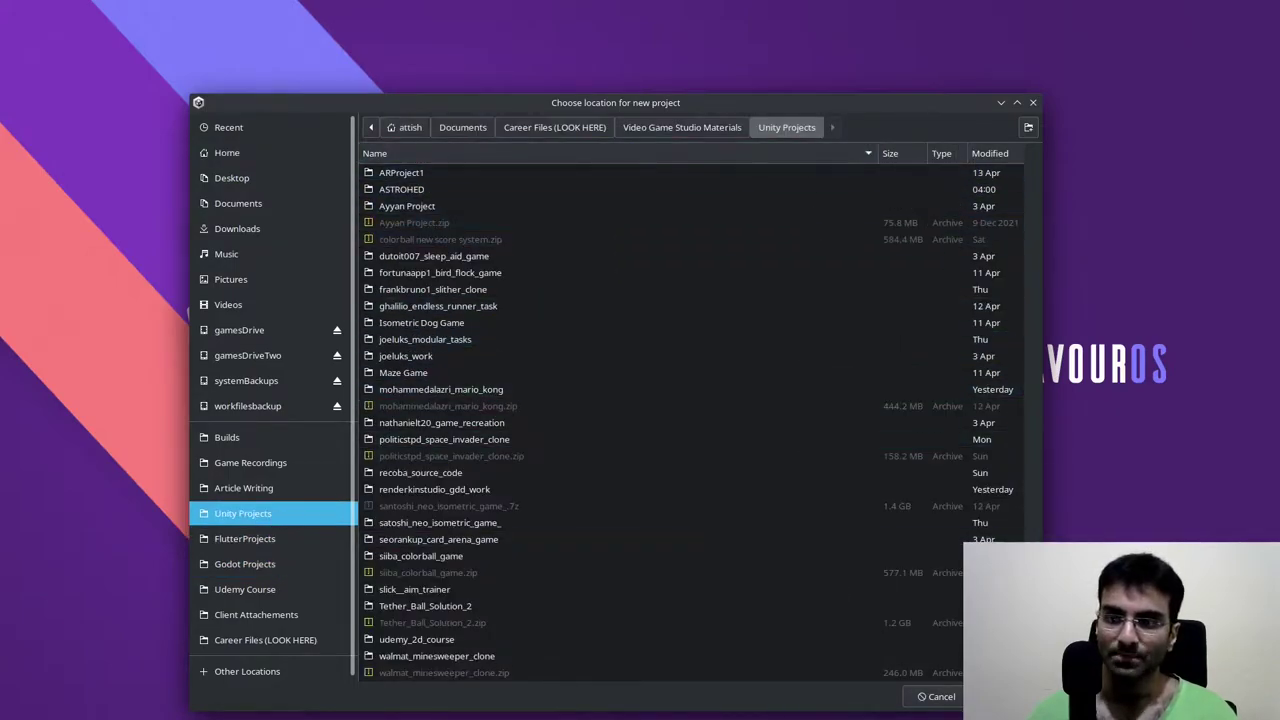
key("Escape")
Step: Rename the project to test_project
left_click(800, 495)
key("ctrl+a")
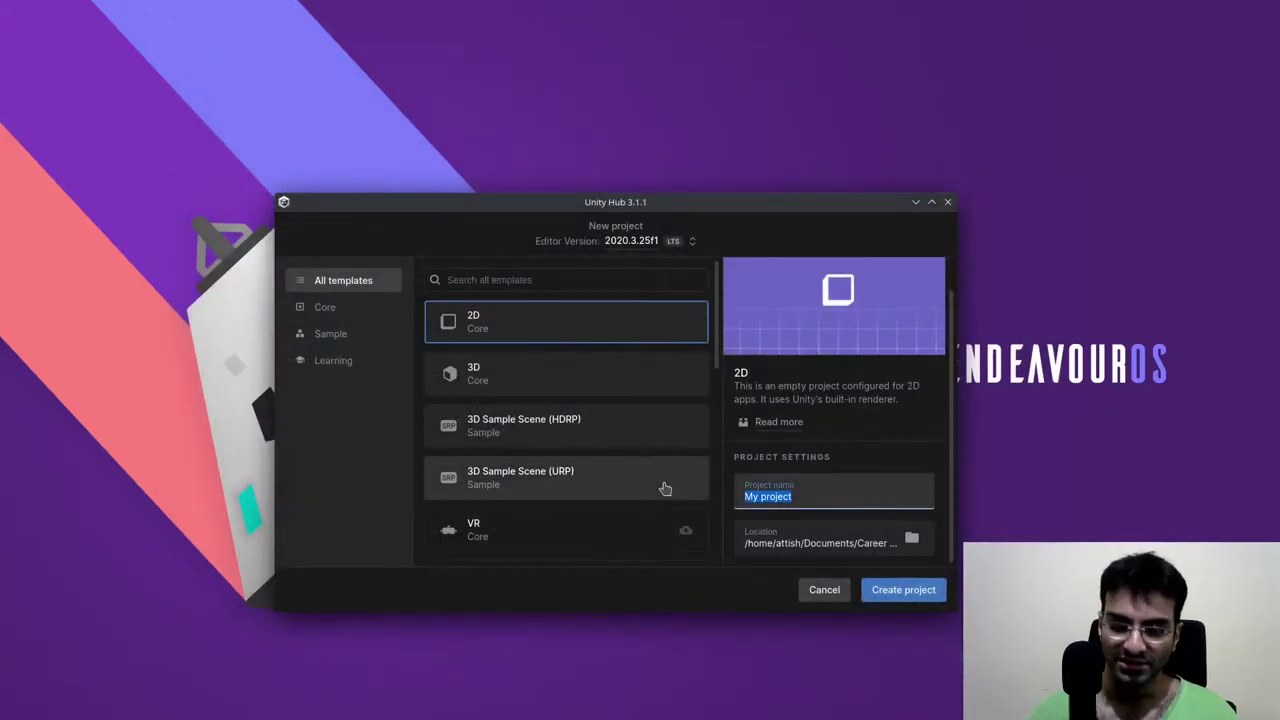
type("test_project")
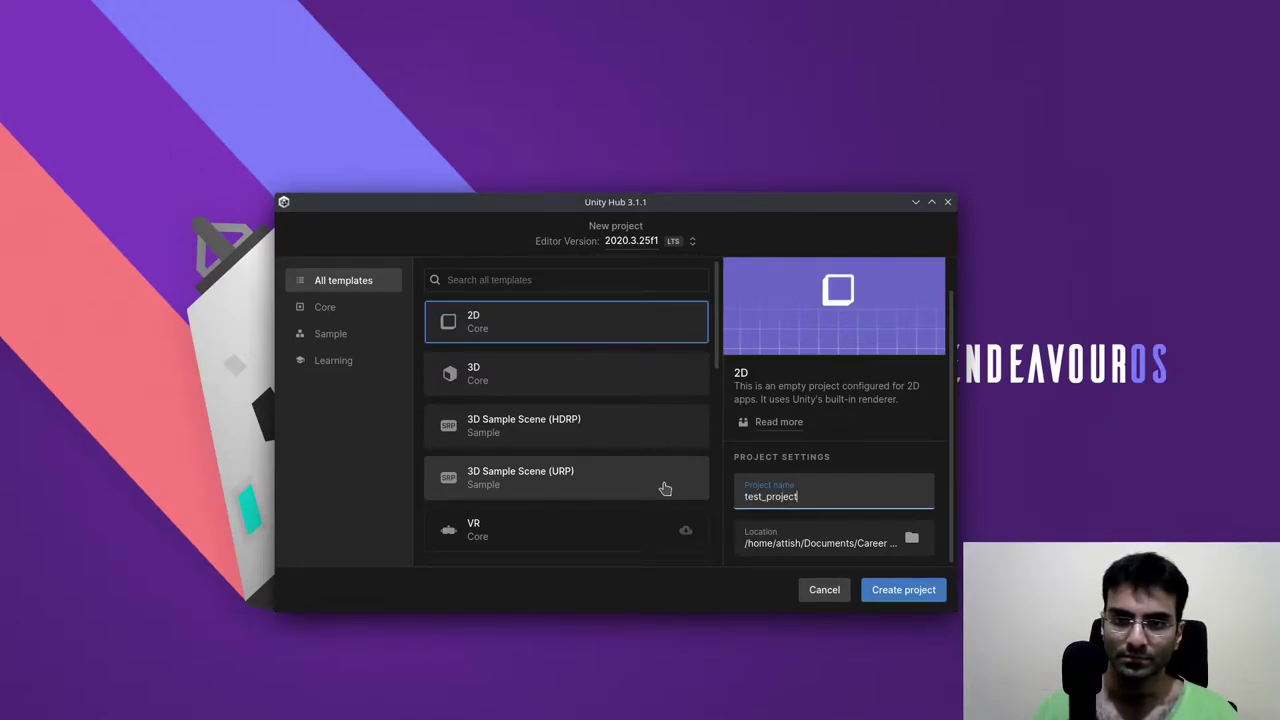
left_click(586, 328)
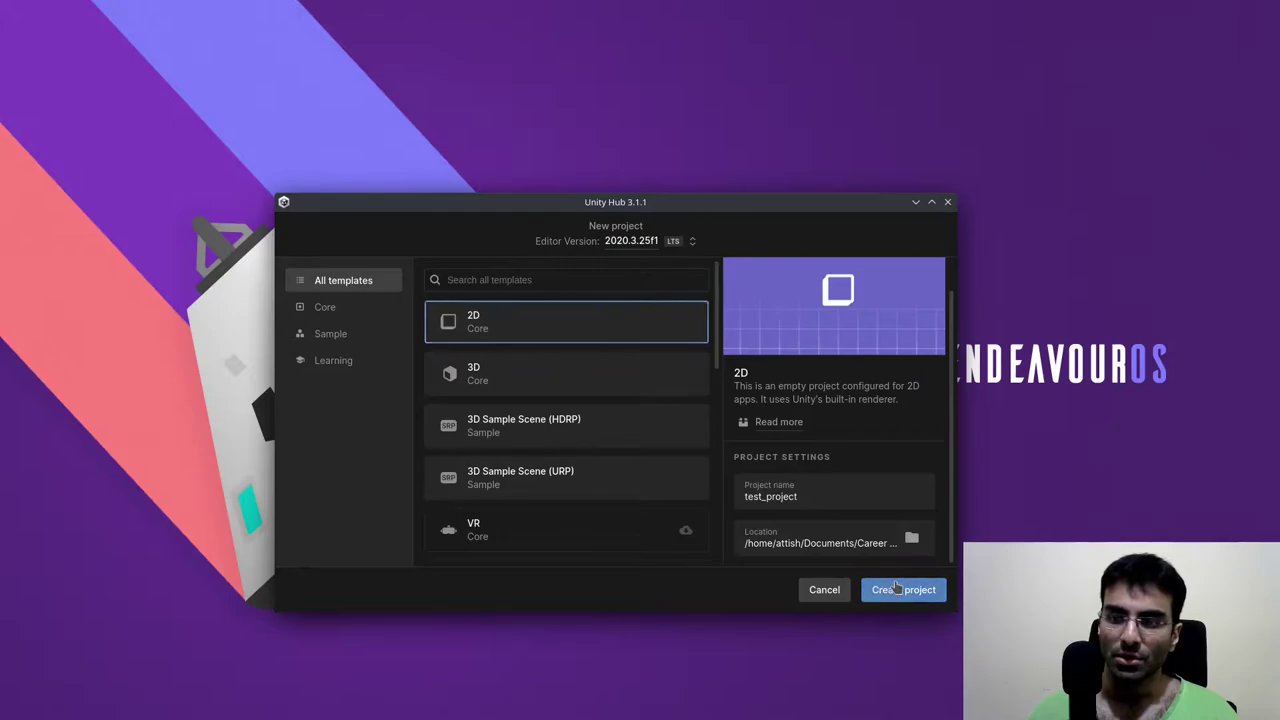
Step: Create the 2D test_project and minimize Unity Hub while the editor loads
left_click(897, 589)
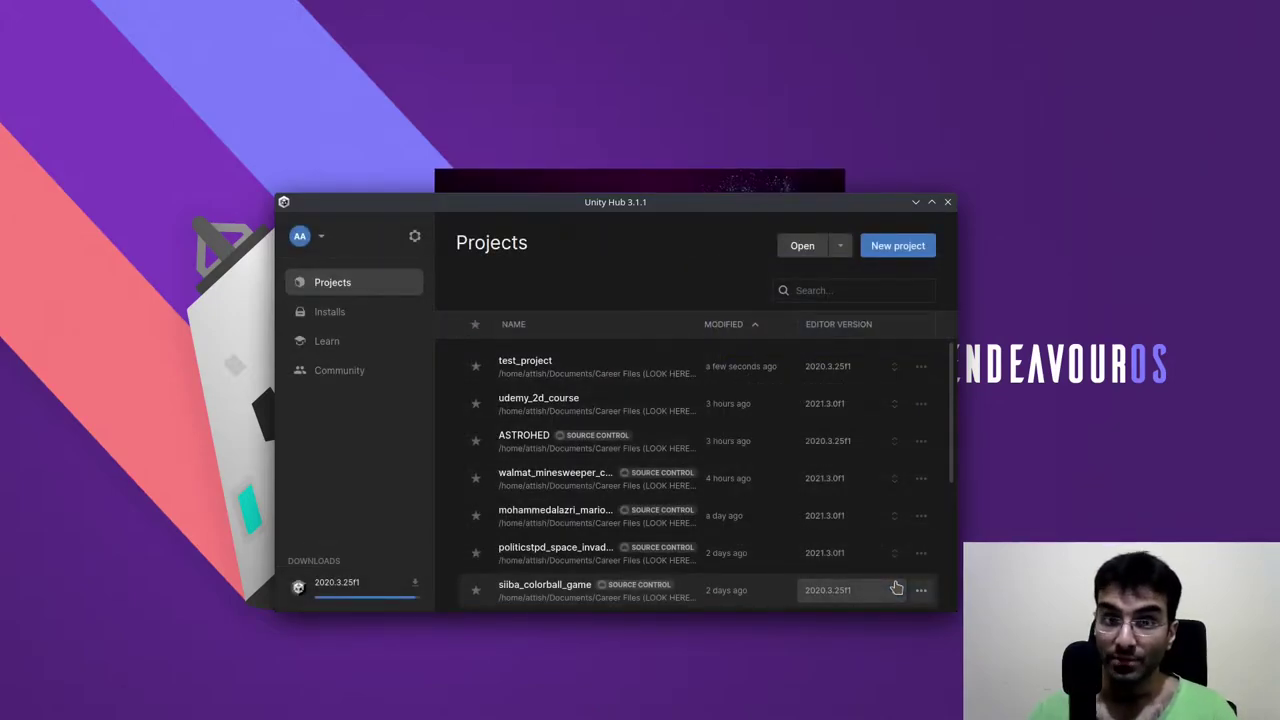
left_click(916, 204)
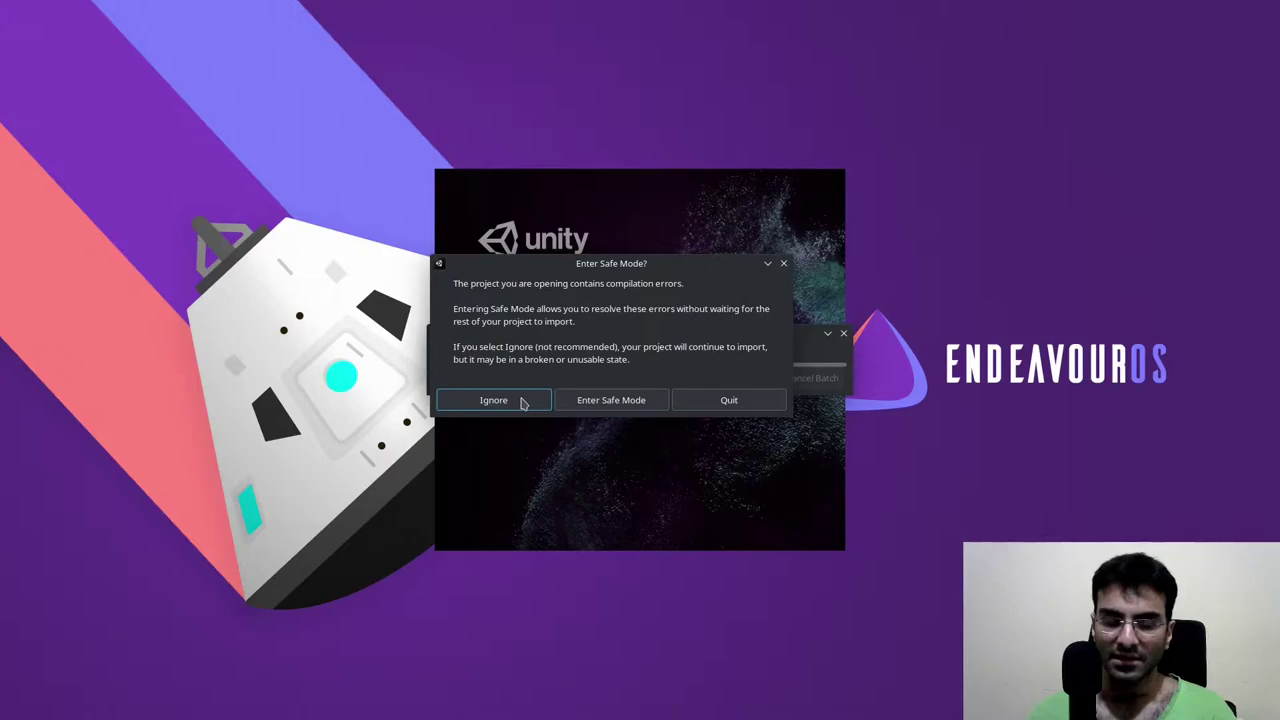
Step: Skip Safe Mode, widen the scene and inspector panels, and open the Console's options menu
left_click(520, 402)
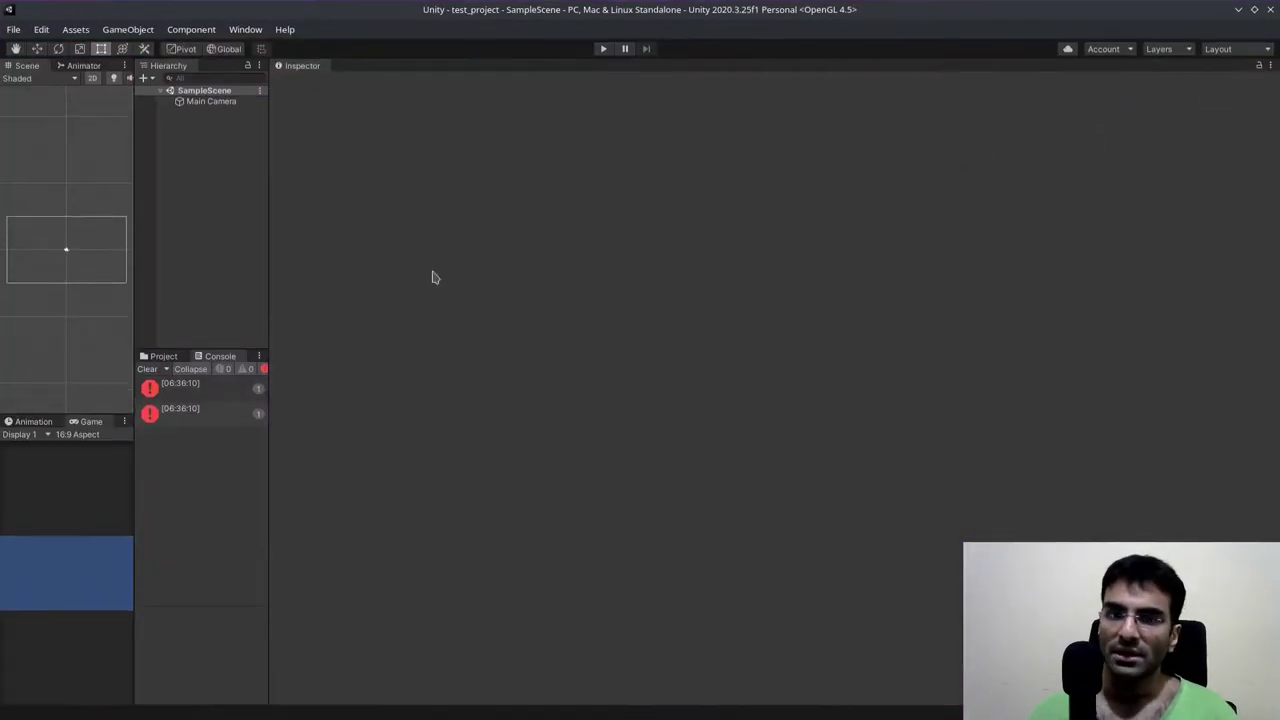
left_click_drag(134, 256, 548, 298)
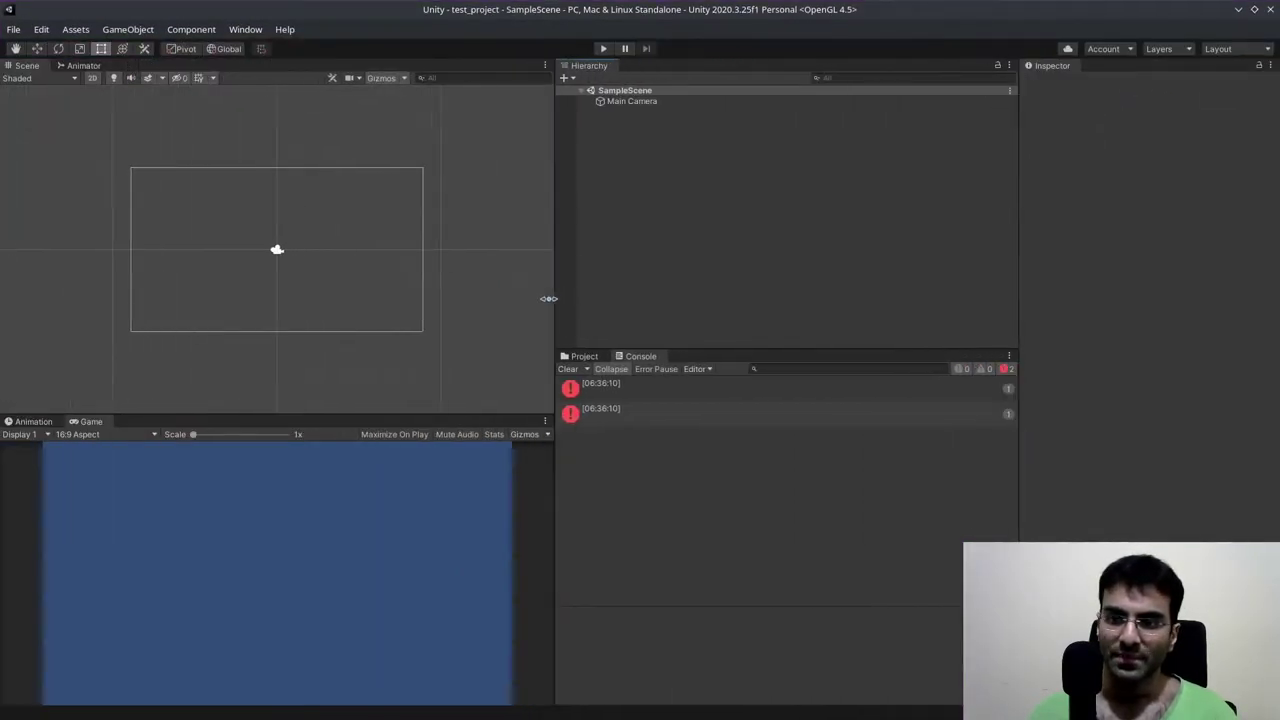
left_click_drag(1014, 271, 943, 282)
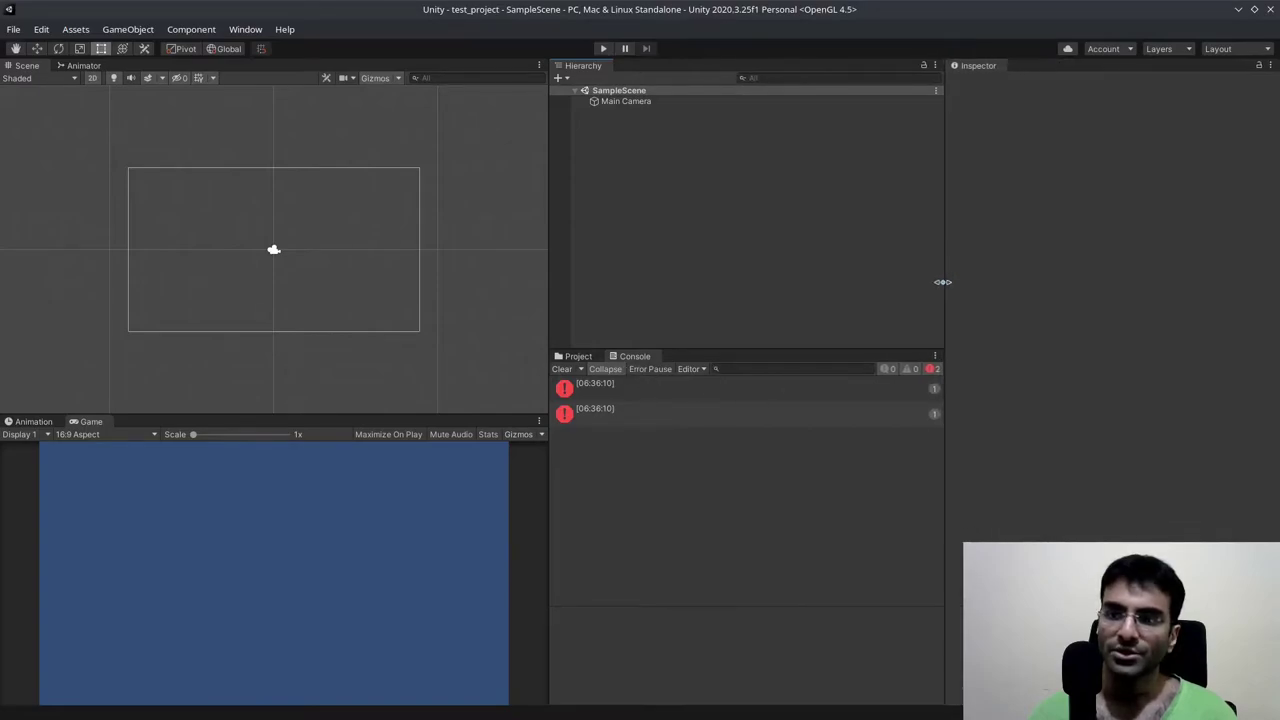
left_click(936, 357)
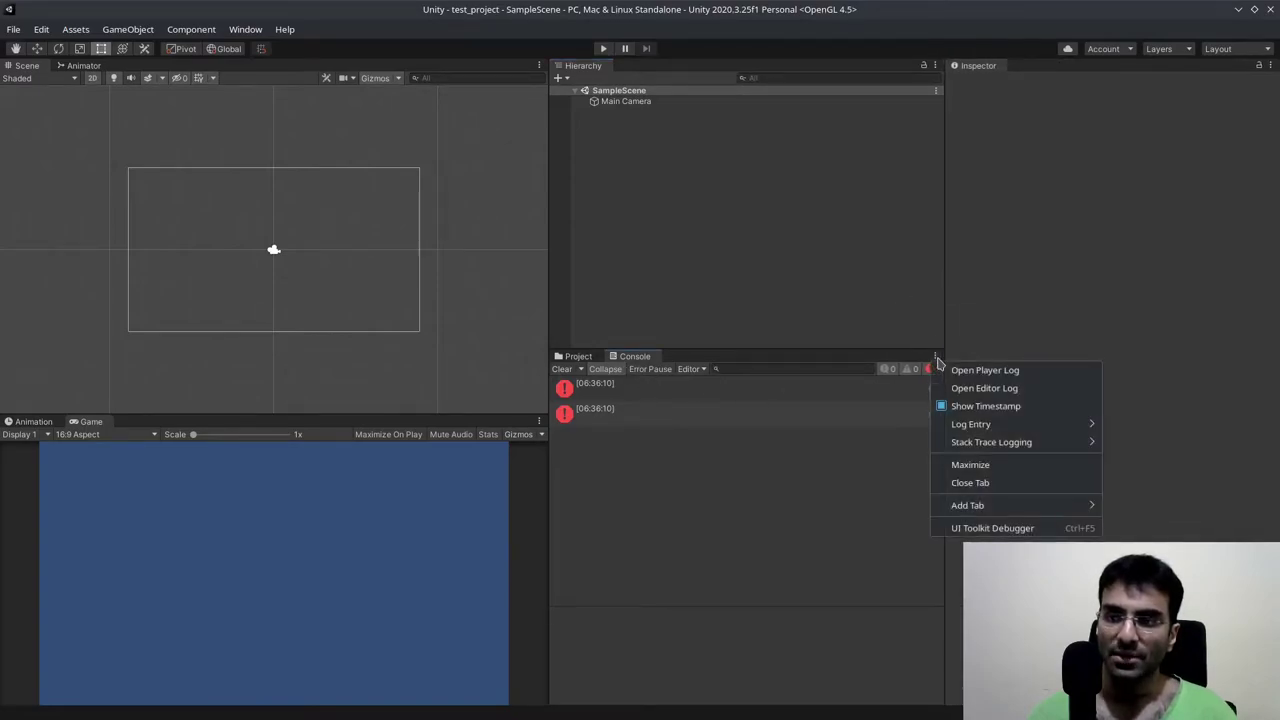
Step: Find the missing ICU package error at line 591 of Editor.log in Kate, then close Kate
left_click(984, 389)
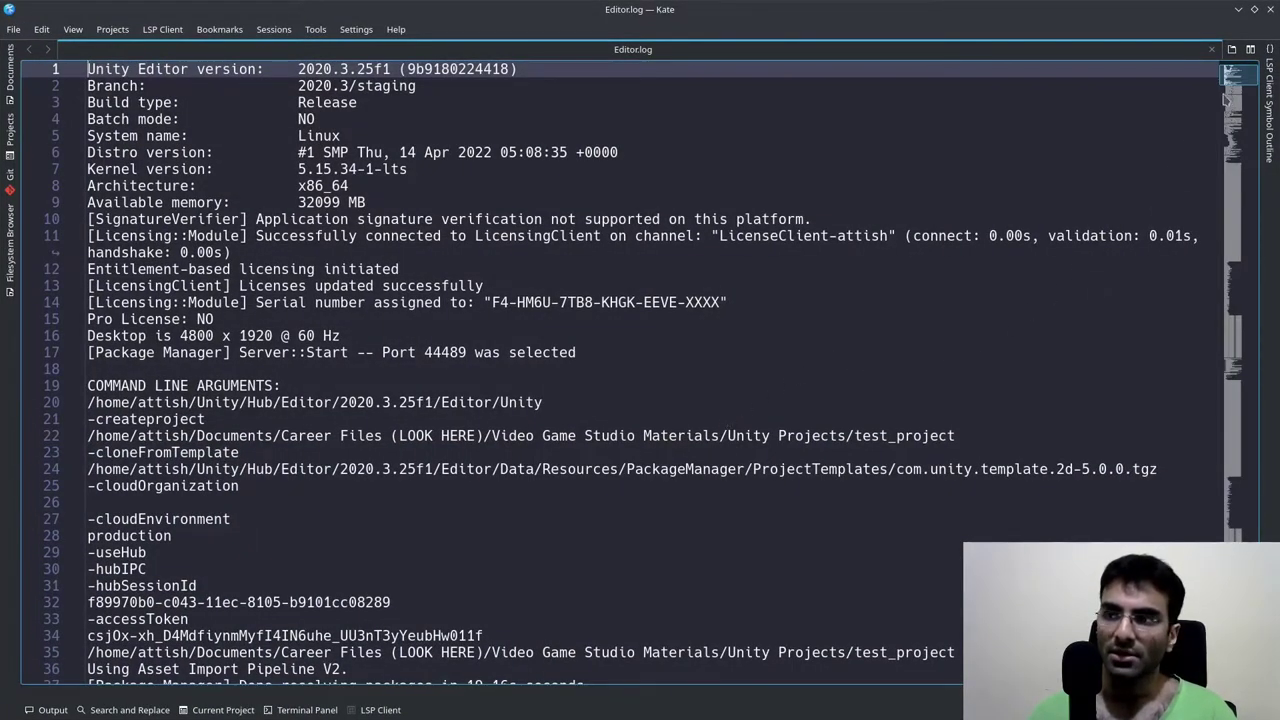
left_click(1237, 88)
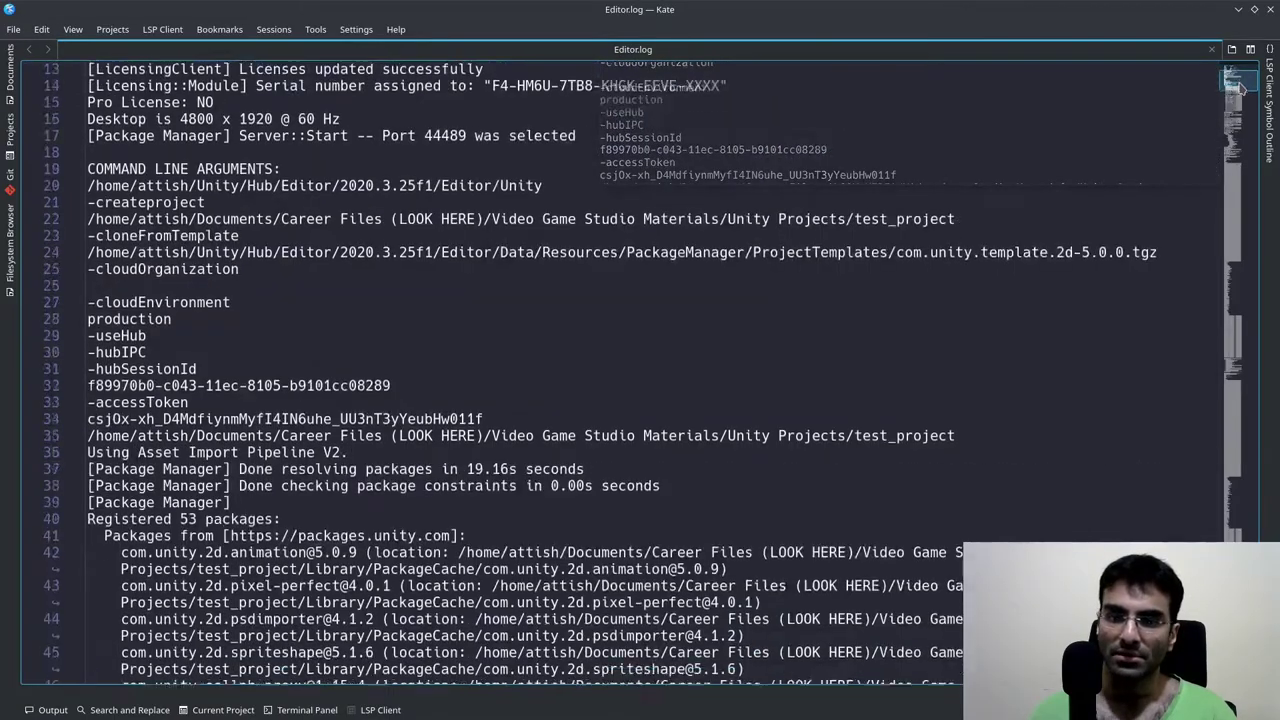
left_click_drag(1237, 88, 1237, 372)
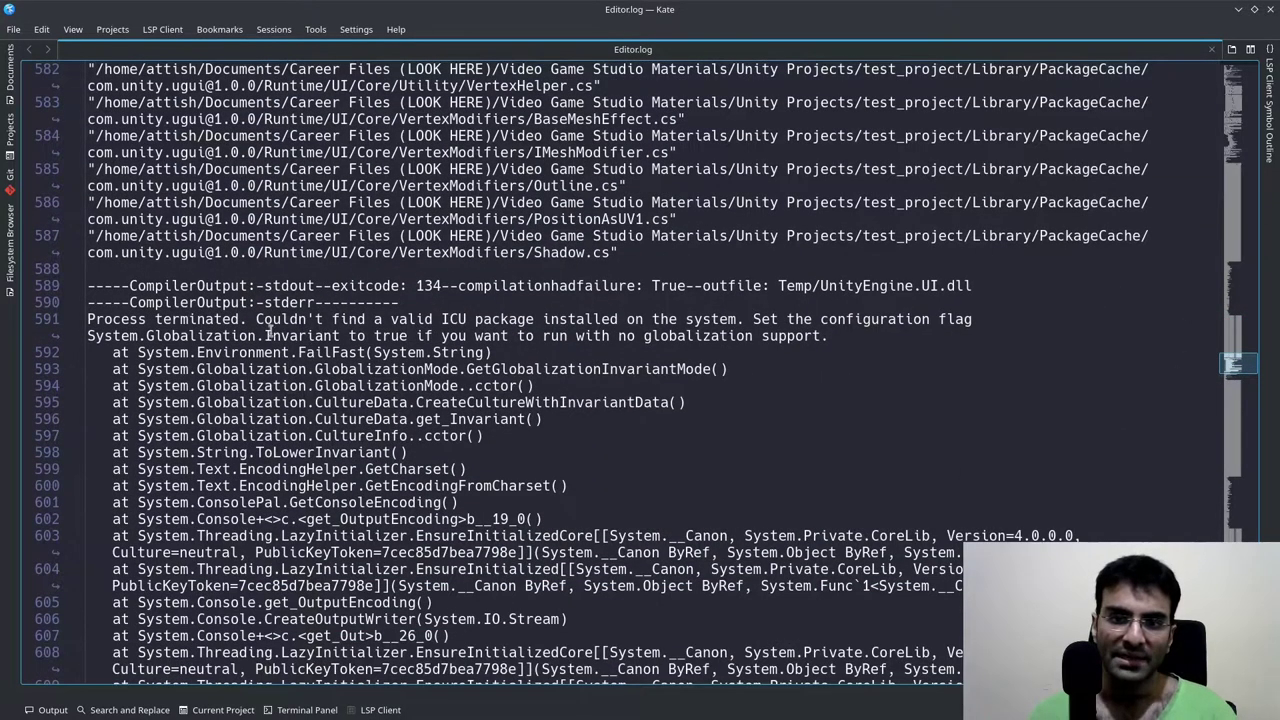
left_click_drag(256, 319, 404, 337)
left_click(474, 337)
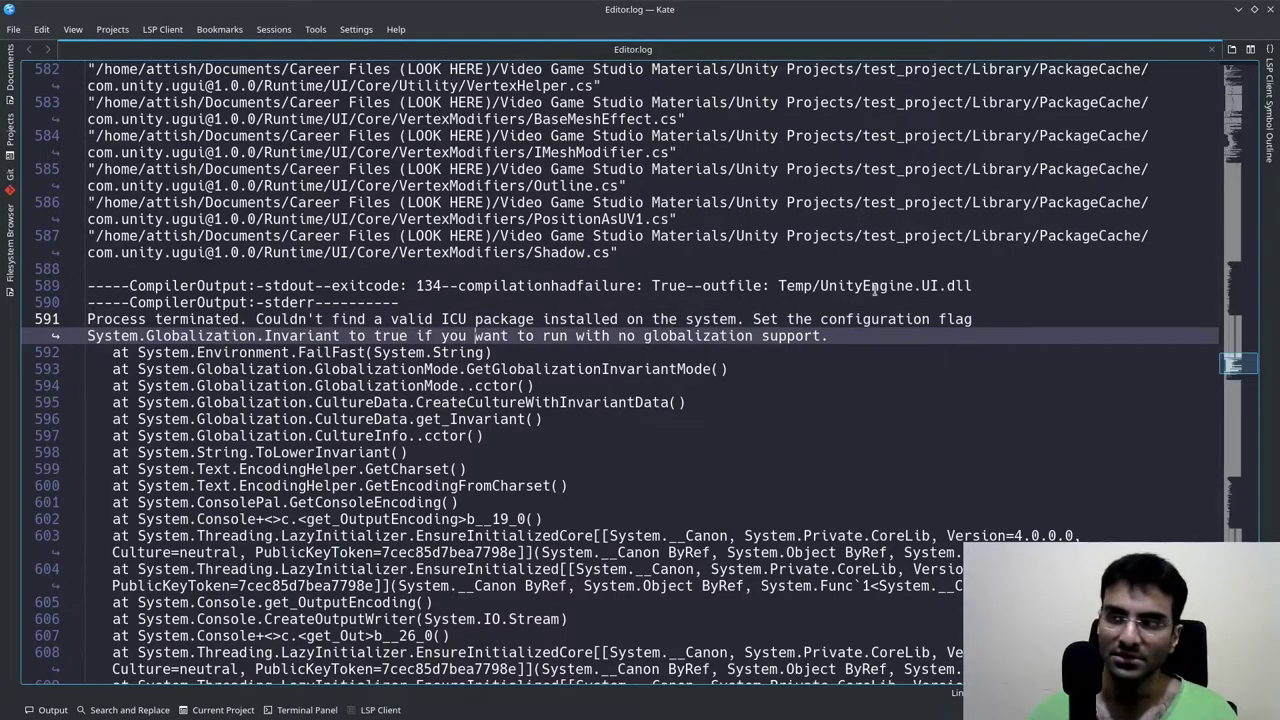
left_click(1268, 10)
Step: Reopen Editor.log from the Console menu, highlight the line 591 ICU error, then close it
left_click(935, 356)
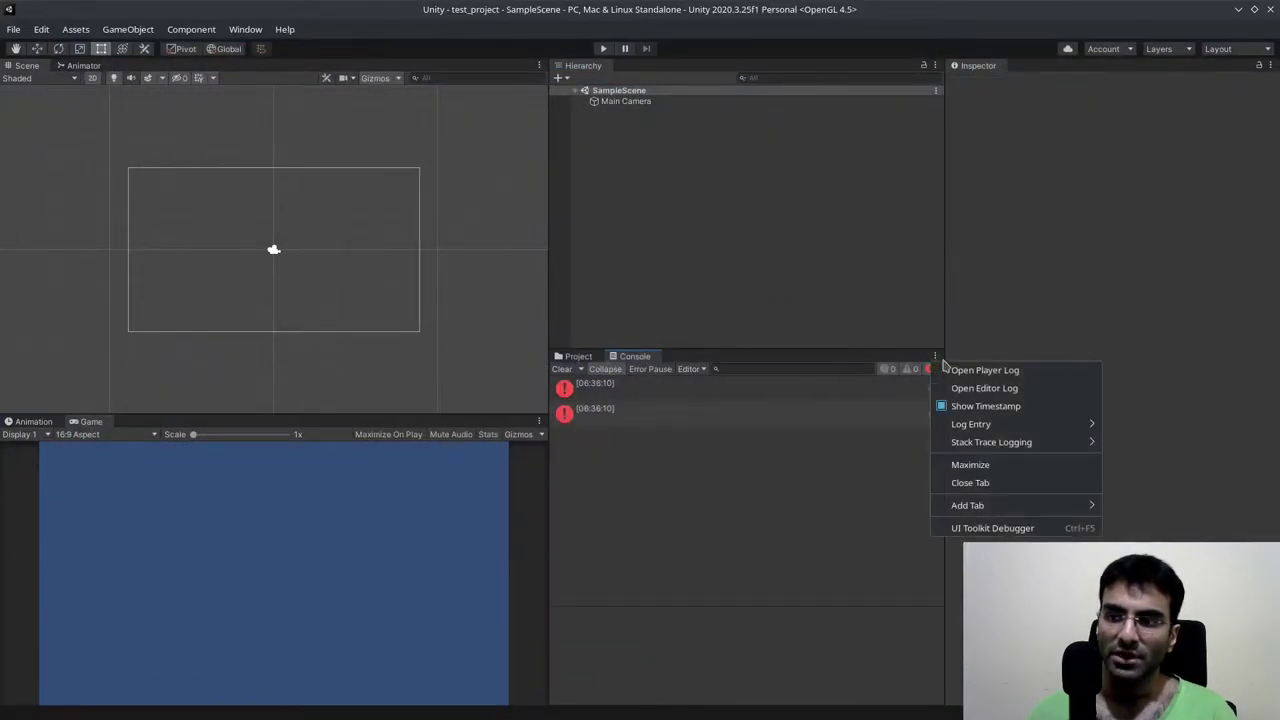
left_click(997, 390)
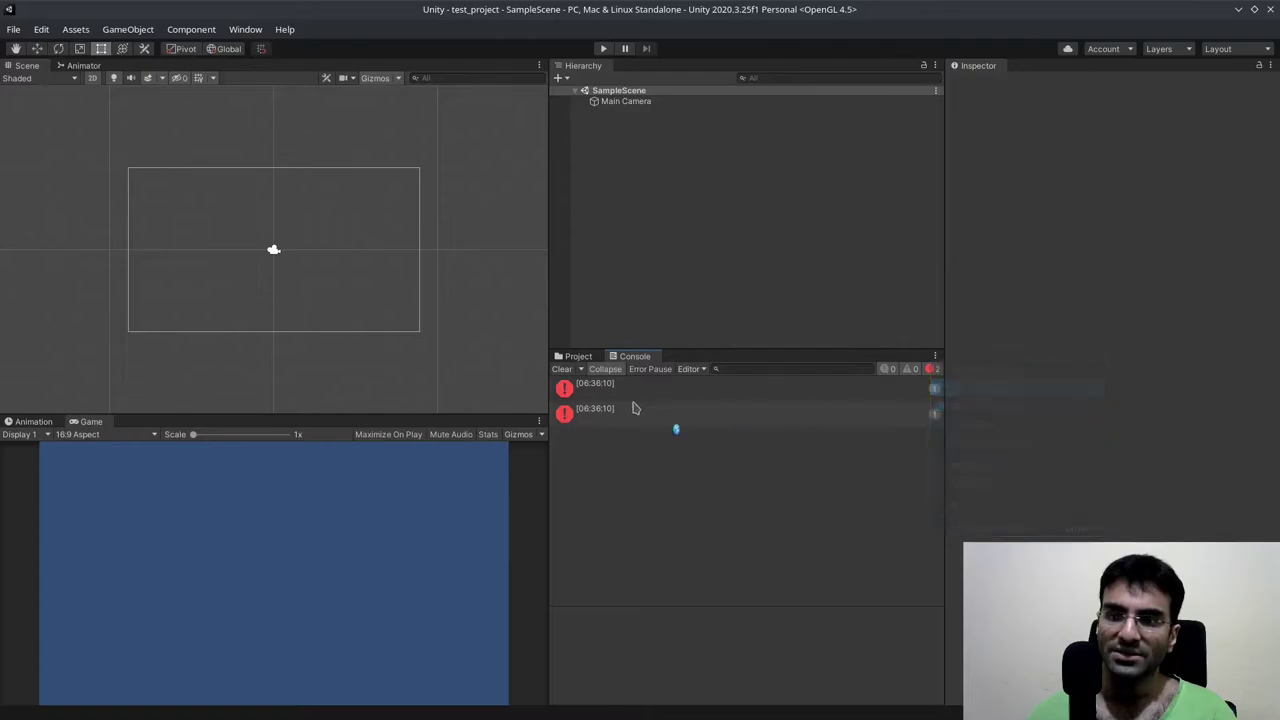
scroll(379, 318, "up", 6)
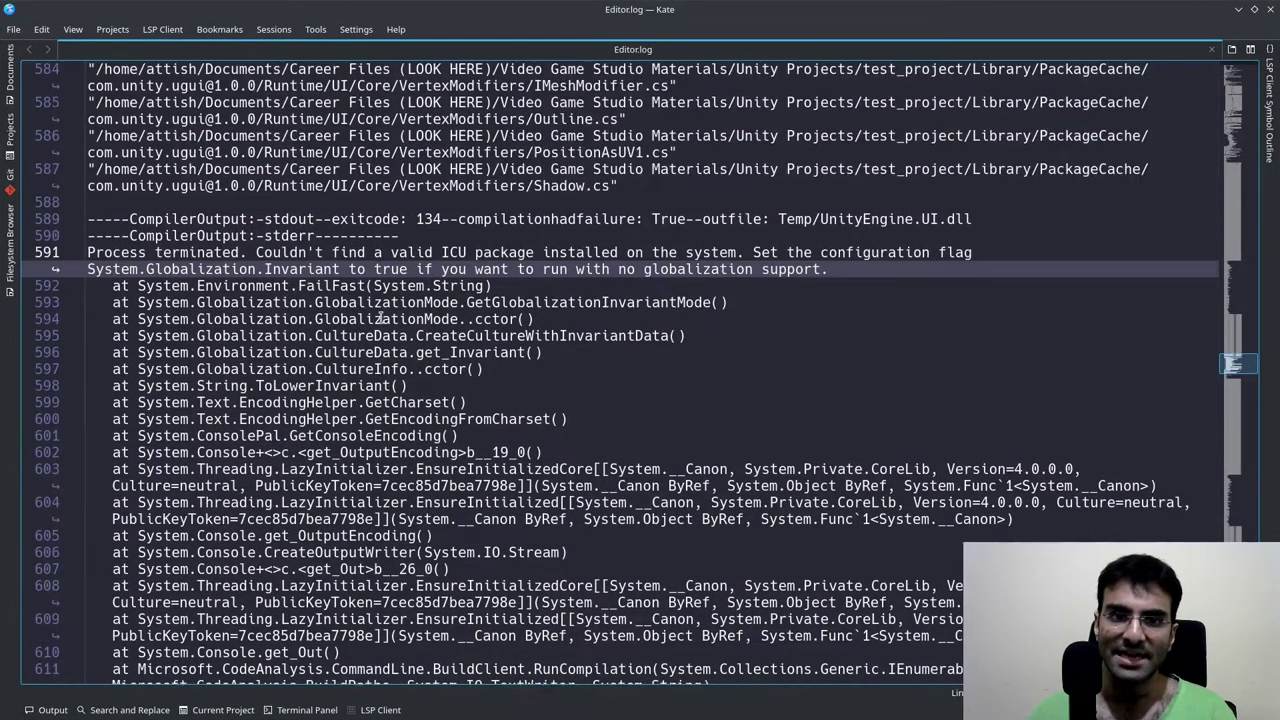
left_click_drag(87, 352, 862, 370)
left_click(909, 349)
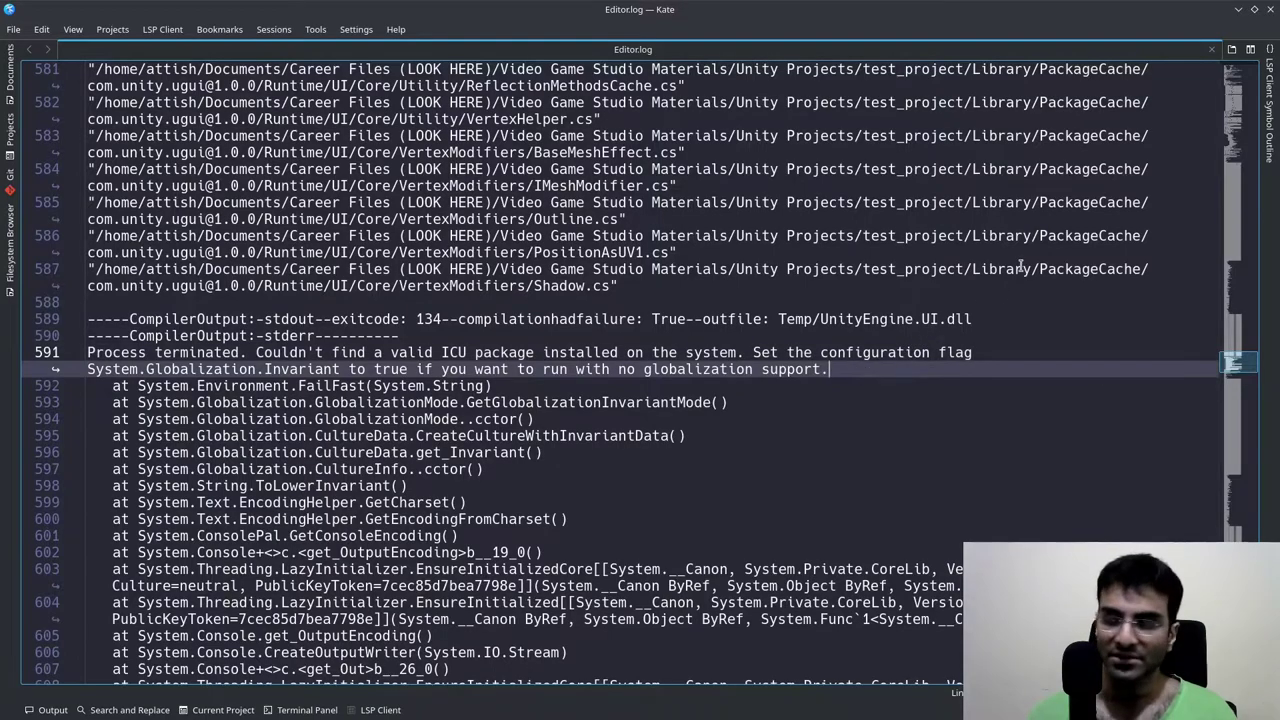
left_click(1271, 9)
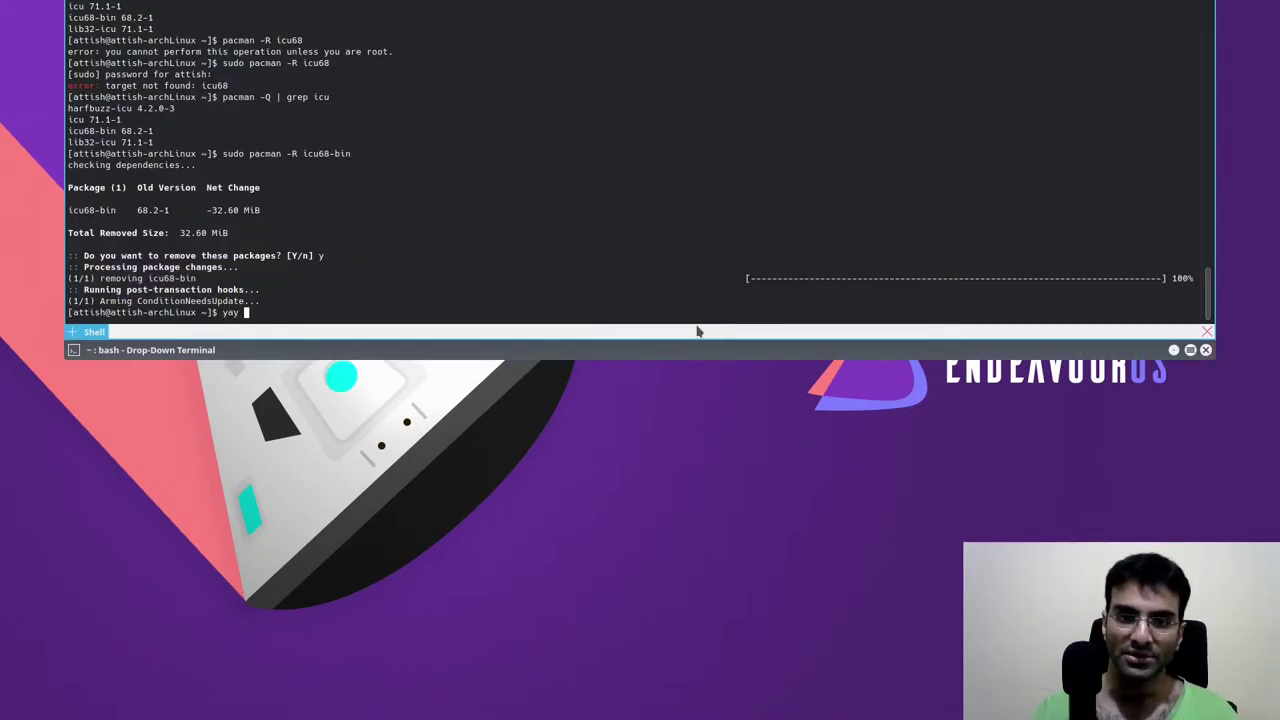
Step: Run 'yay -S icu68-bin' to reinstall the ICU package
type("-S ")
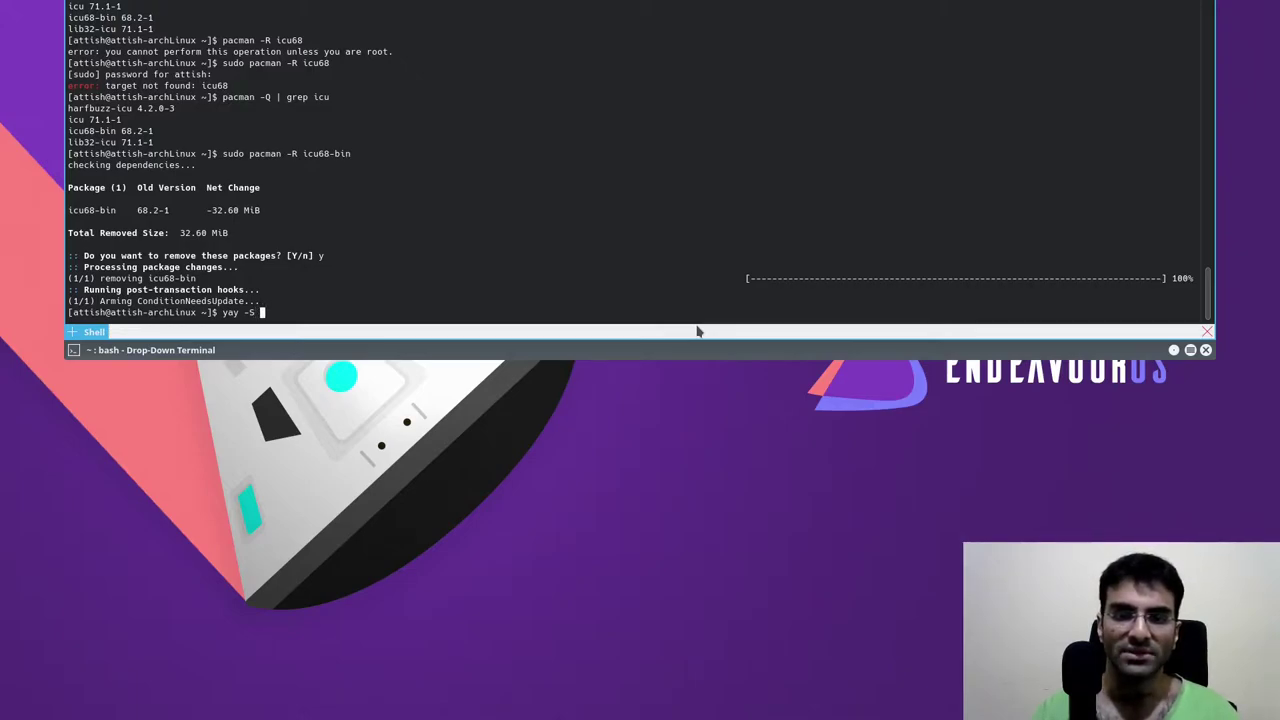
type("lib")
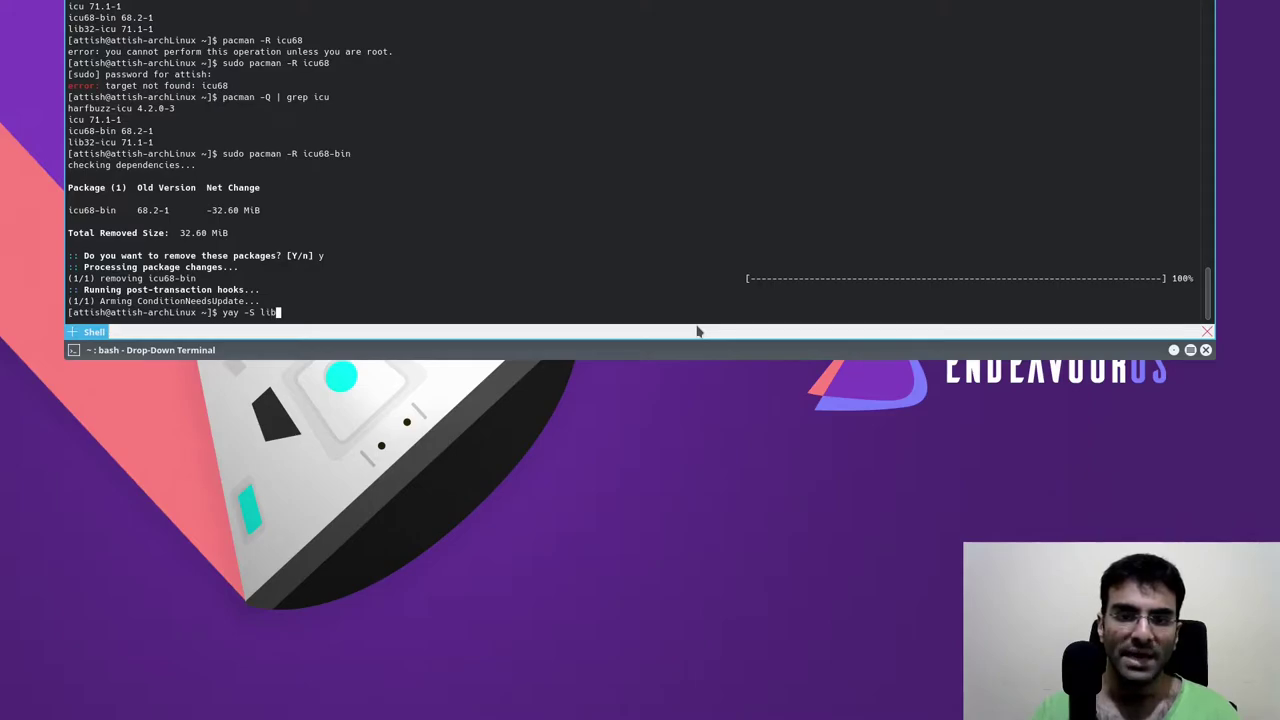
key("BackSpace")
key("BackSpace")
key("BackSpace")
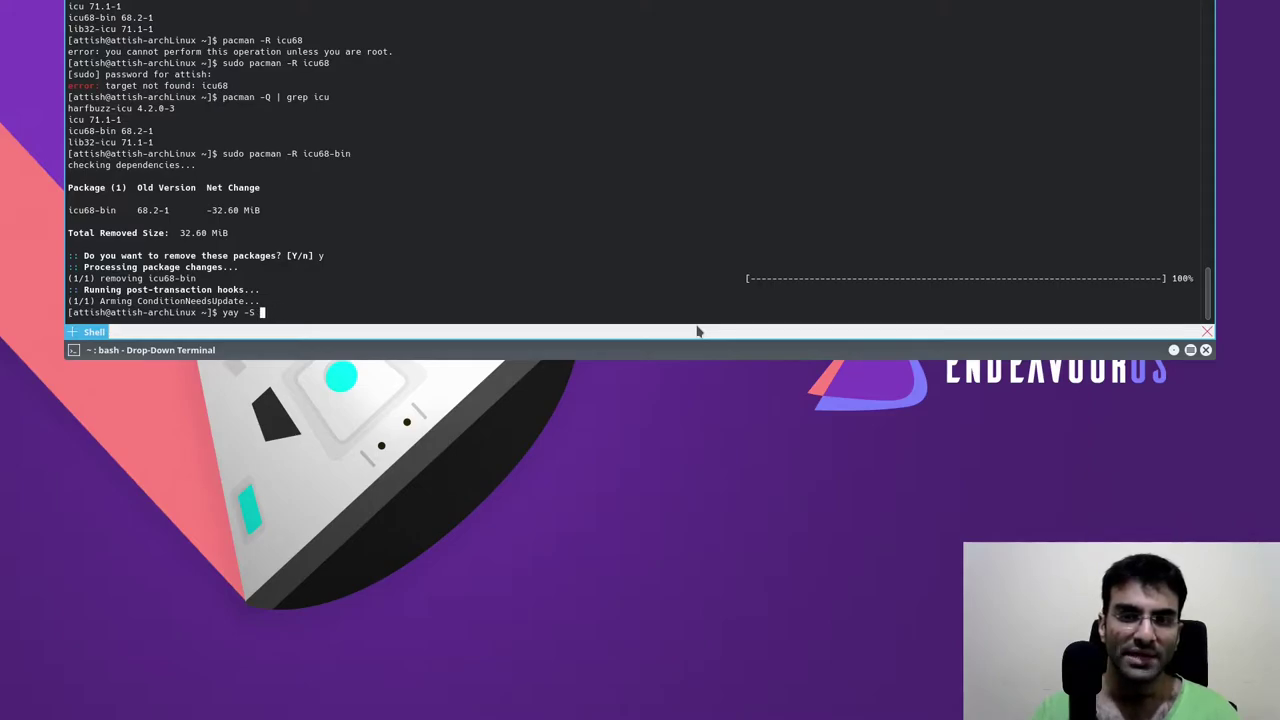
type("icu")
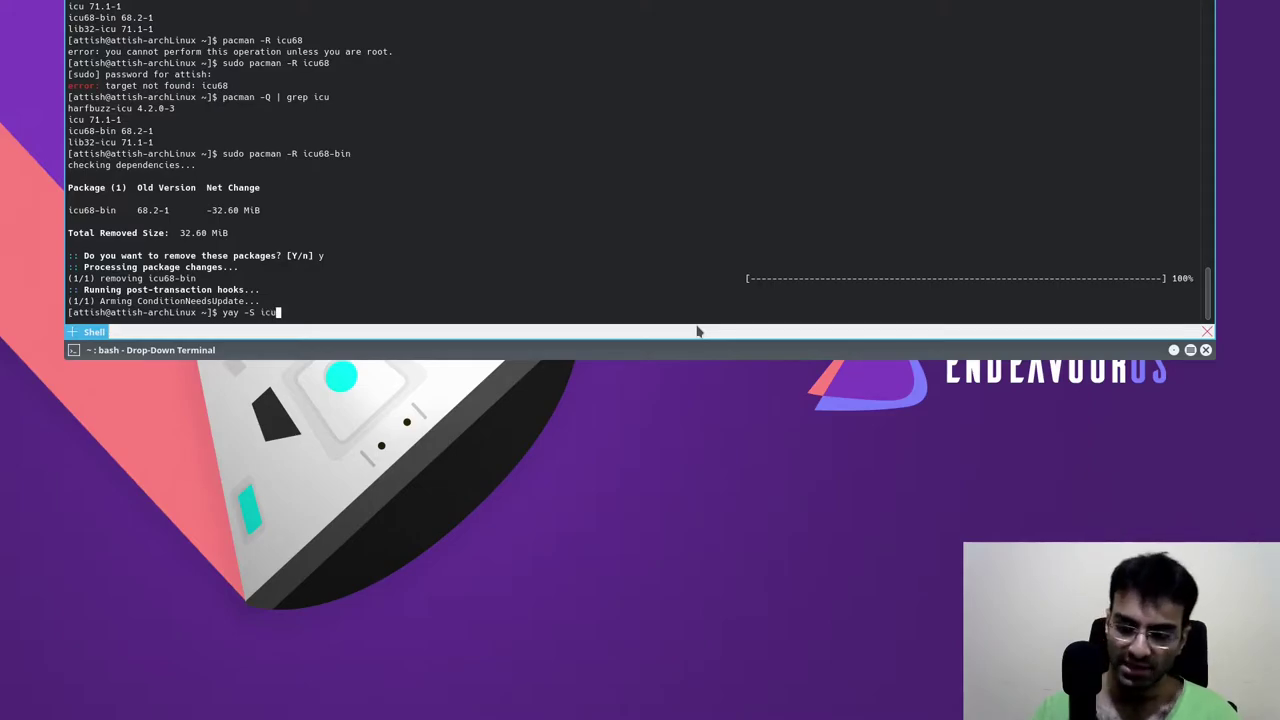
type("68-")
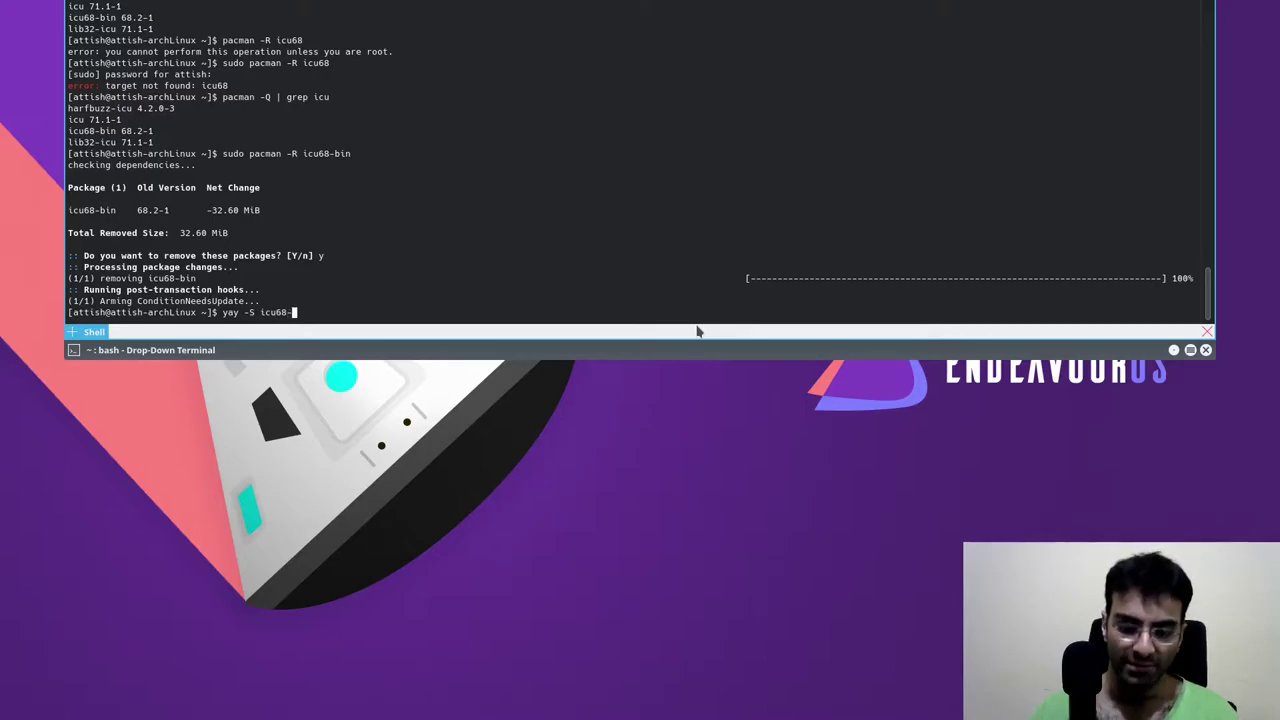
type("bin")
key("Return")
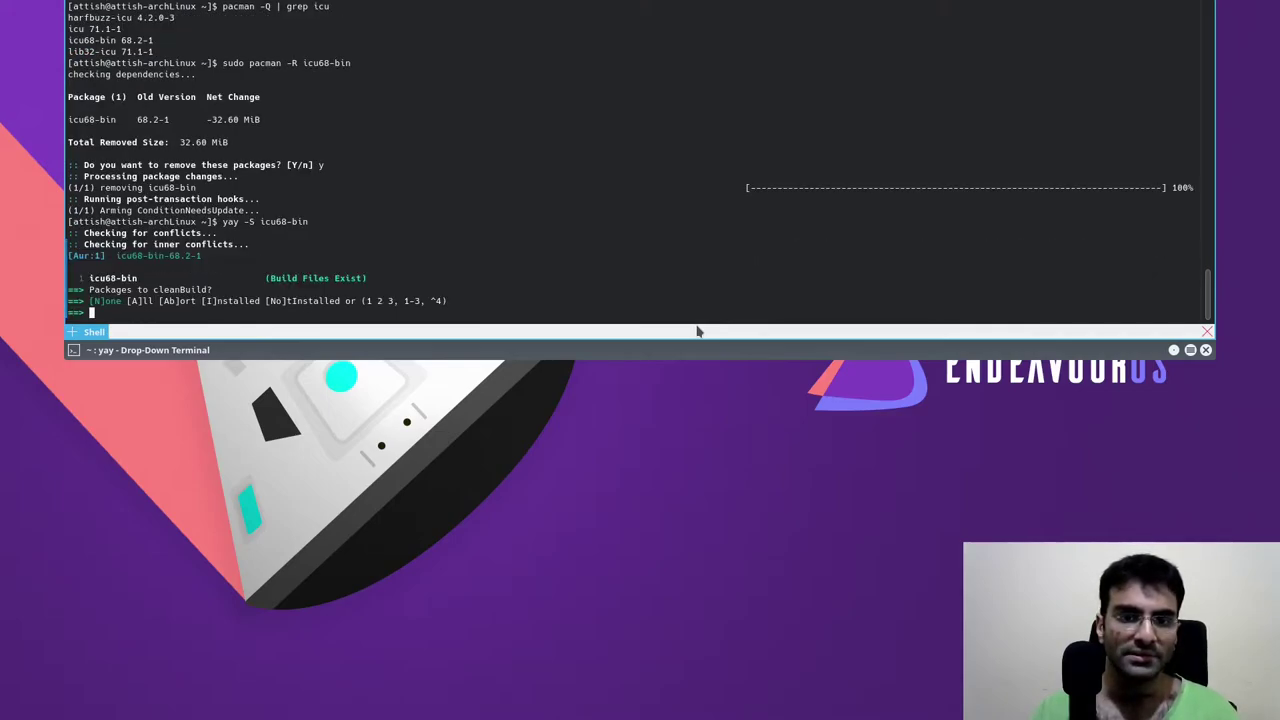
Step: Answer 'a' for a clean build and 'n' for diffs to finish installing
type("a")
key("Return")
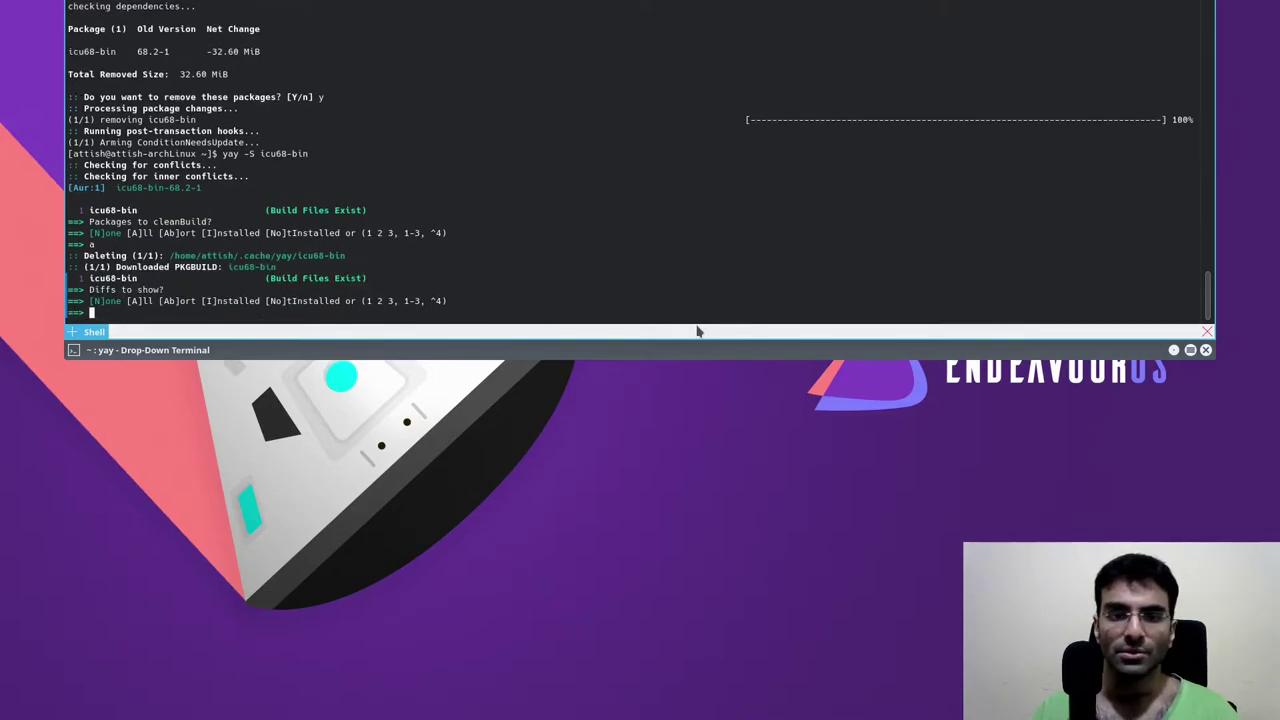
type("n")
key("Return")
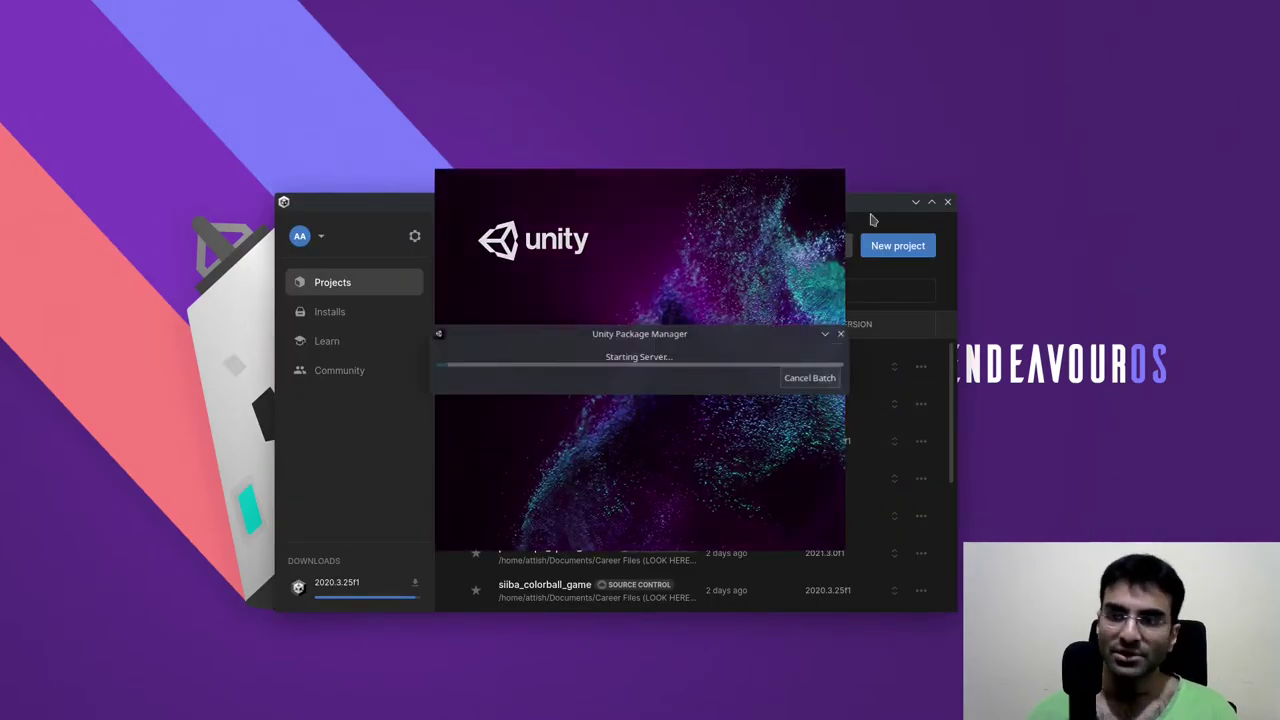
Step: Minimize Unity Hub while test_project loads, then widen the Scene view panel
left_click(915, 203)
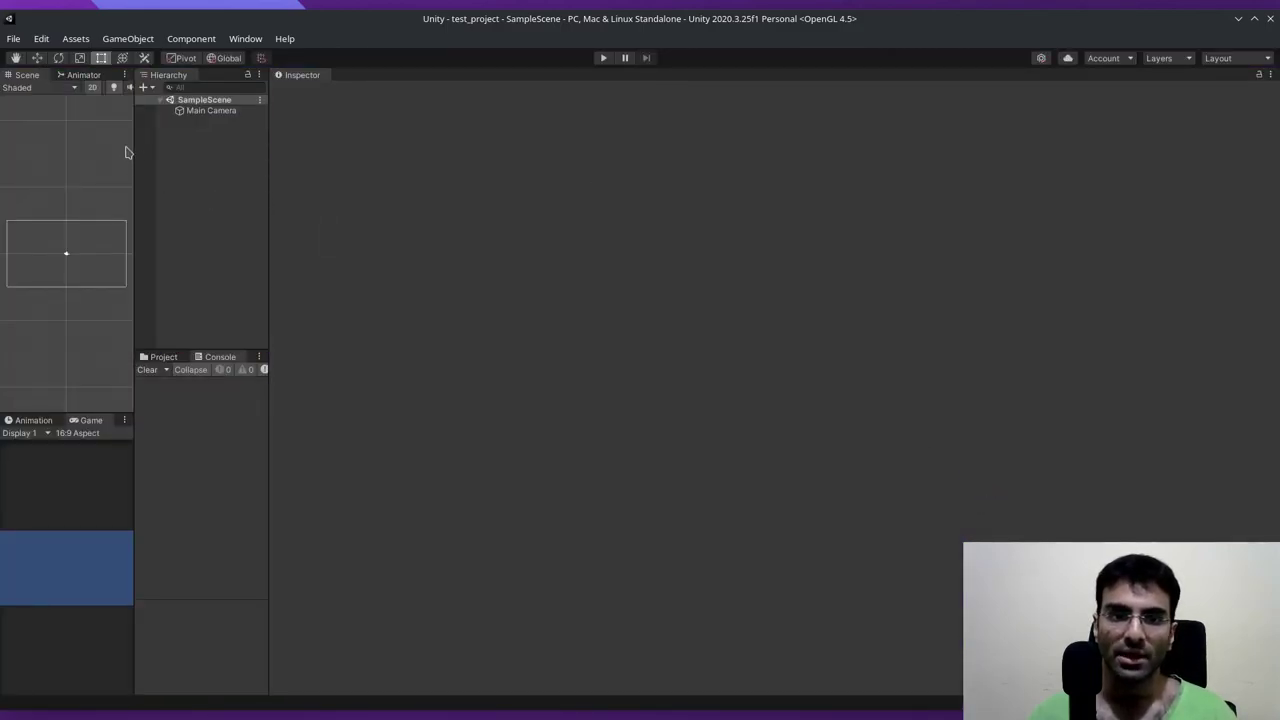
left_click_drag(134, 152, 355, 167)
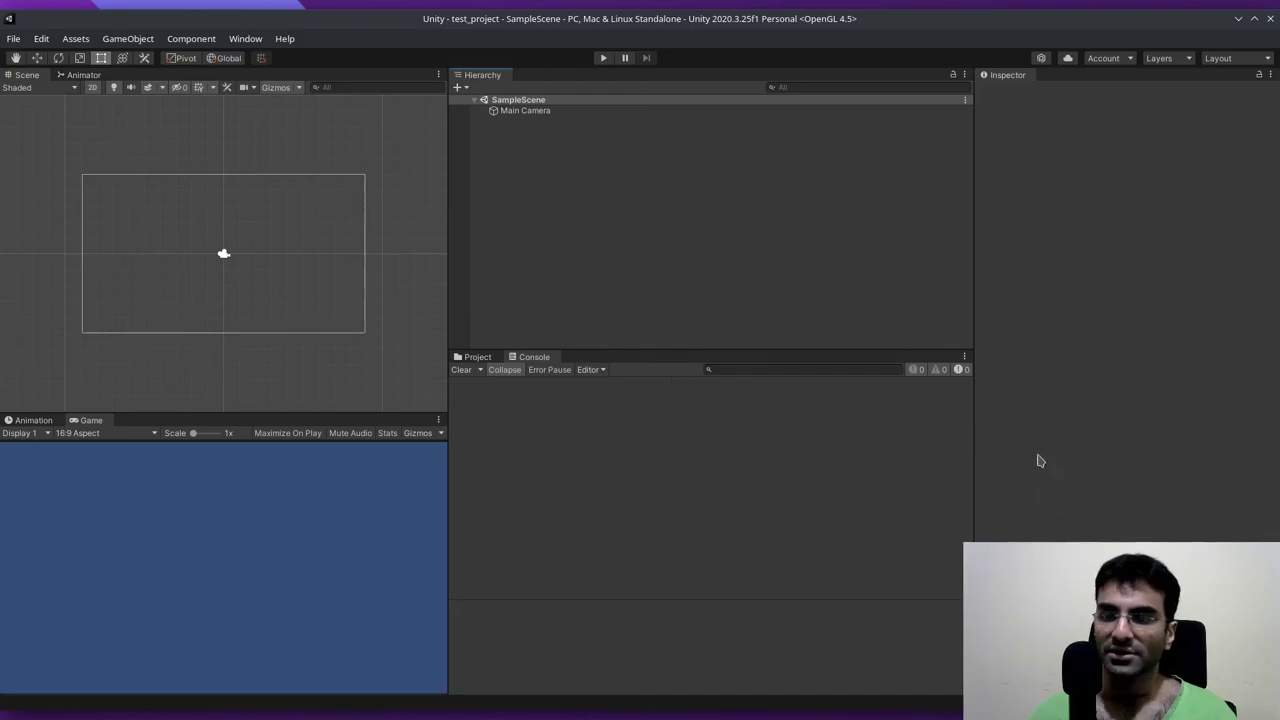